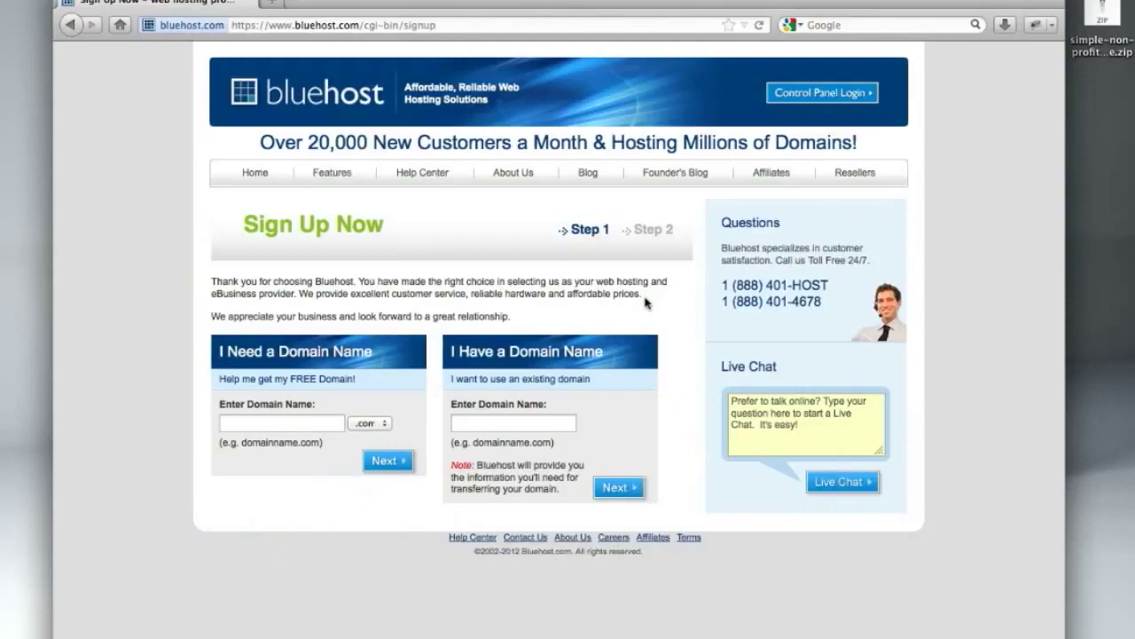
Request yourdomain with the .com extension as a new domain name for the hosting signup.
{"action": "left_click", "coordinate": [236, 423]}
{"action": "type", "text": "yourdomain"}
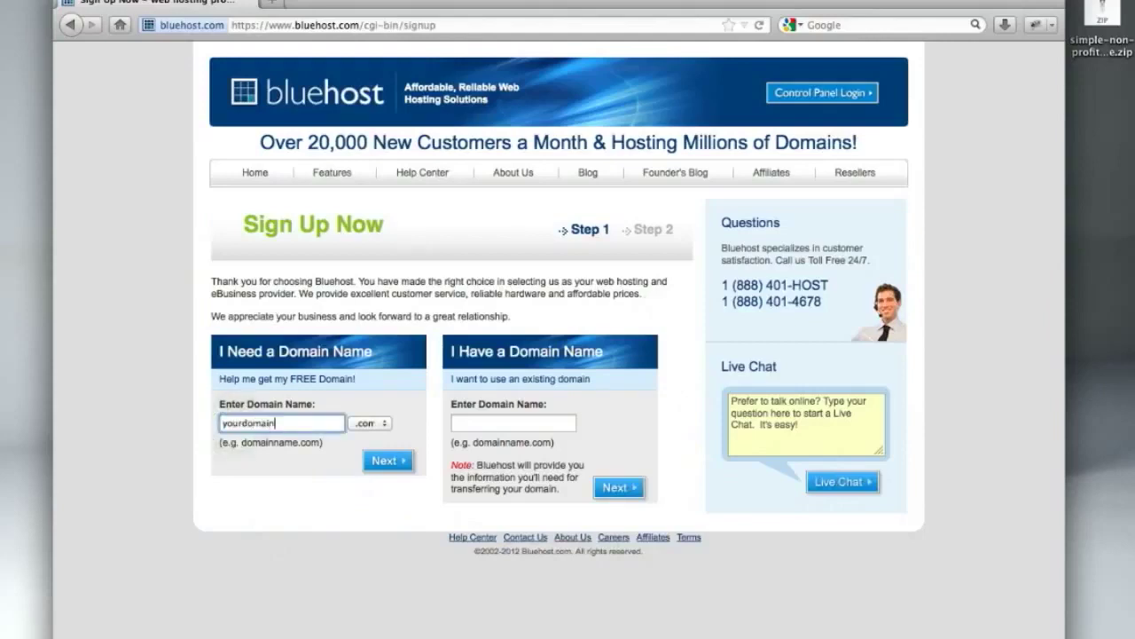
{"action": "left_click", "coordinate": [386, 462]}
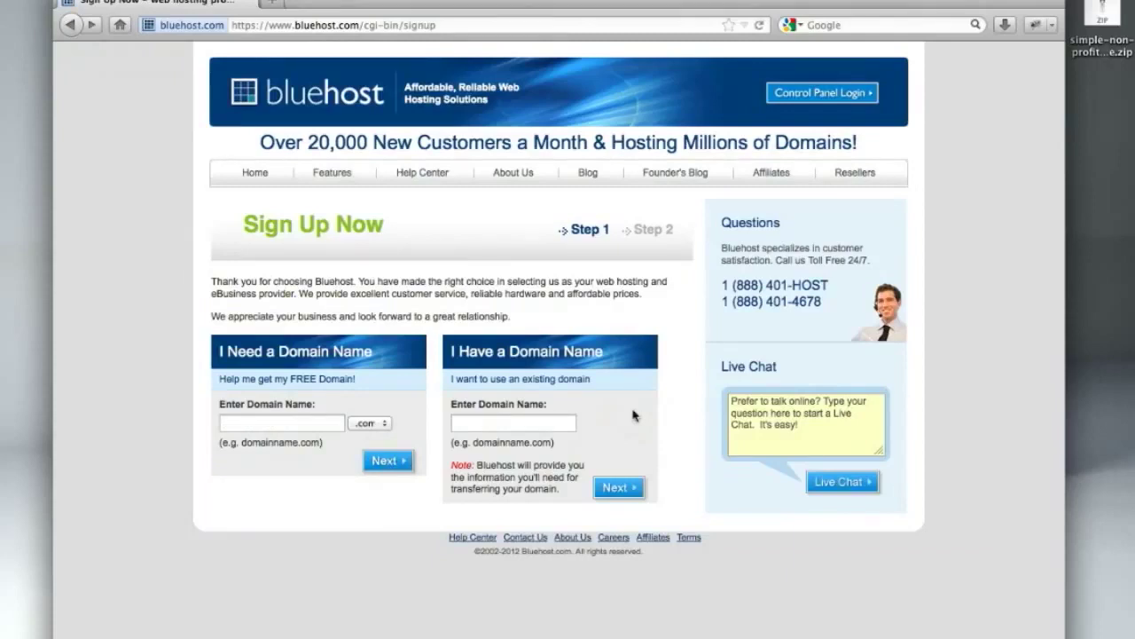
Submit yourdomain.com as an existing domain name to continue the hosting signup.
{"action": "left_click", "coordinate": [515, 422]}
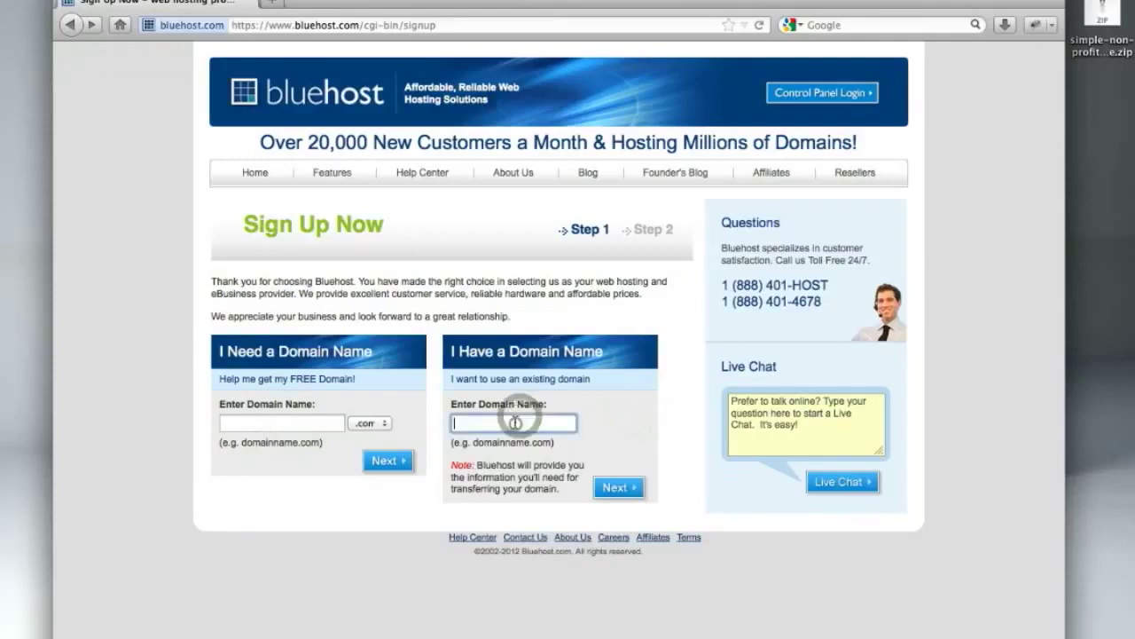
{"action": "type", "text": "yourdomain"}
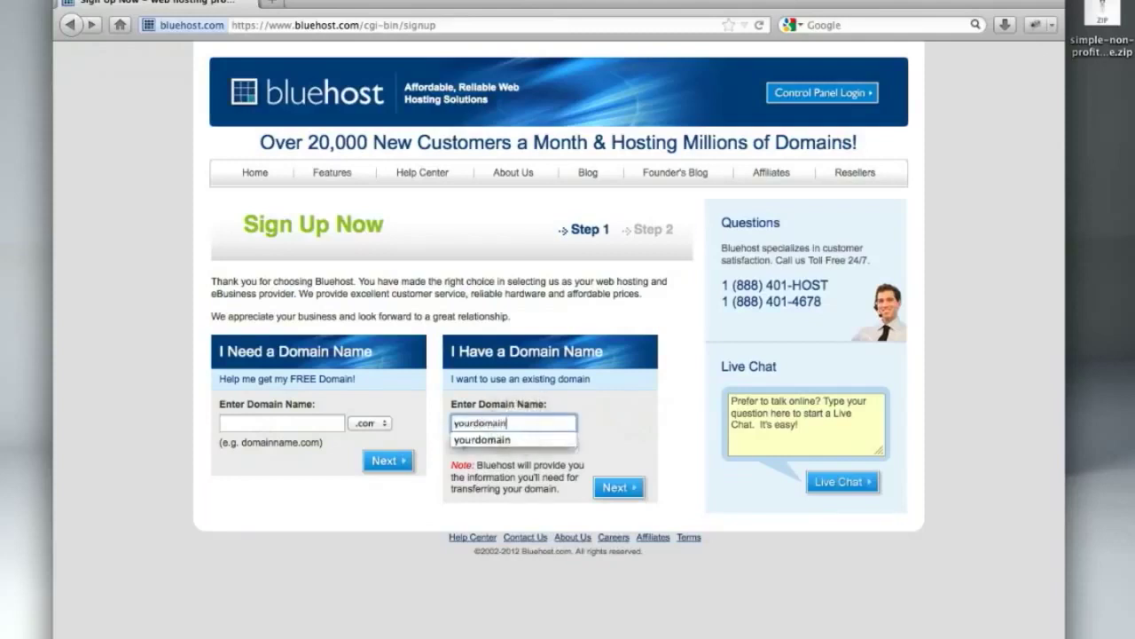
{"action": "type", "text": ".com"}
{"action": "left_click", "coordinate": [626, 495]}
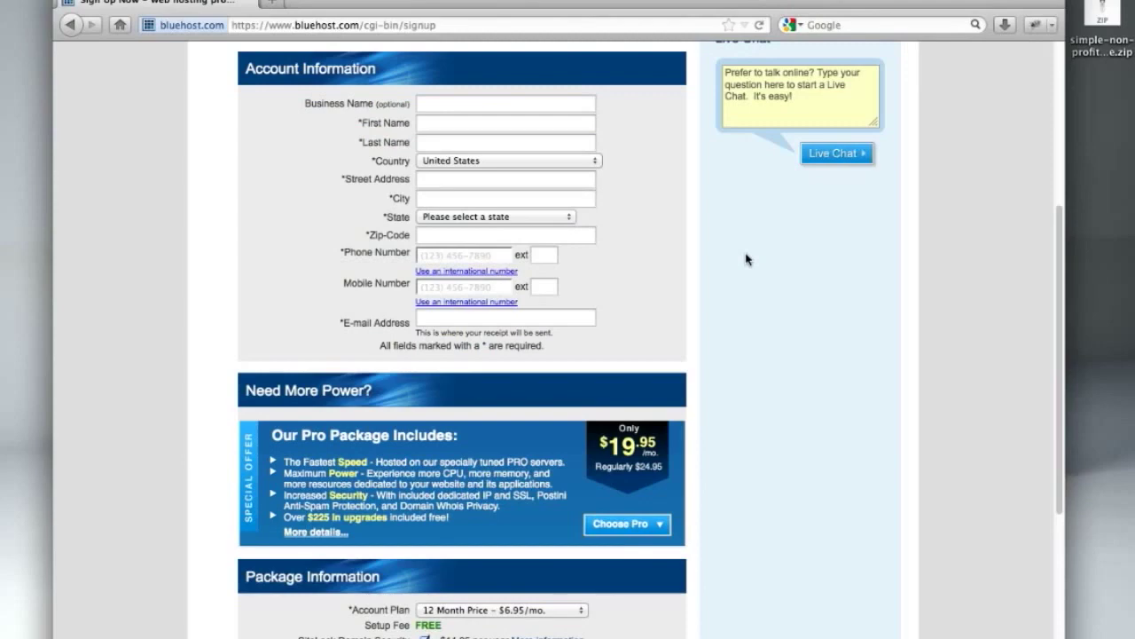
In the package information, remove SiteLock Domain Security and choose the 12 Month Price - $6.95/mo. account plan.
{"action": "scroll", "coordinate": [746, 259], "scroll_direction": "down", "scroll_amount": 5}
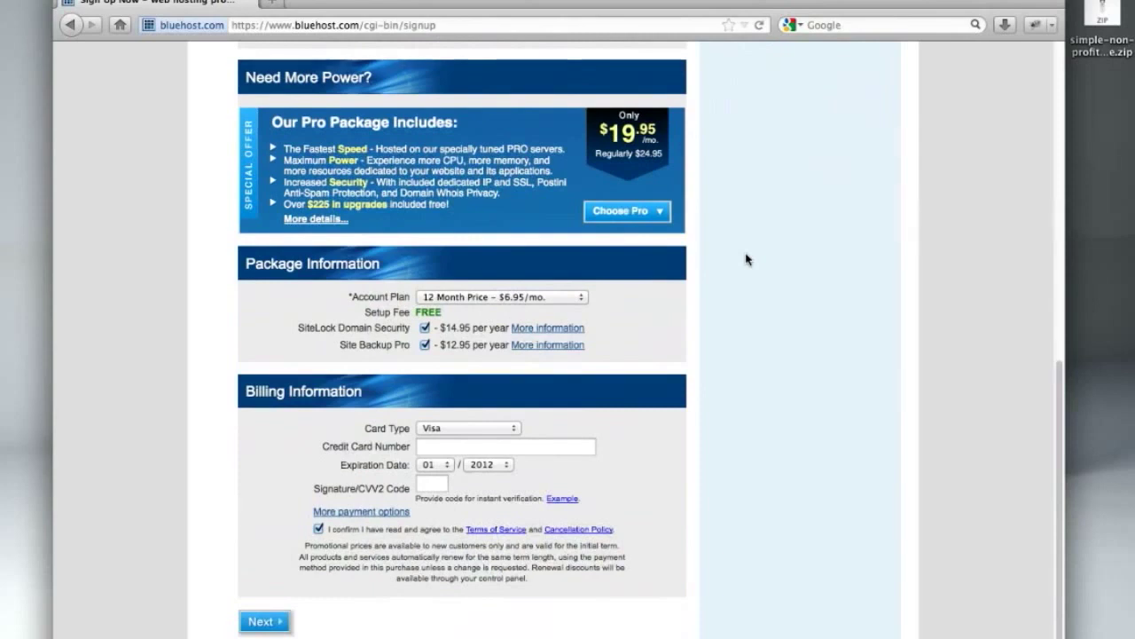
{"action": "left_click", "coordinate": [425, 328]}
{"action": "left_click", "coordinate": [570, 298]}
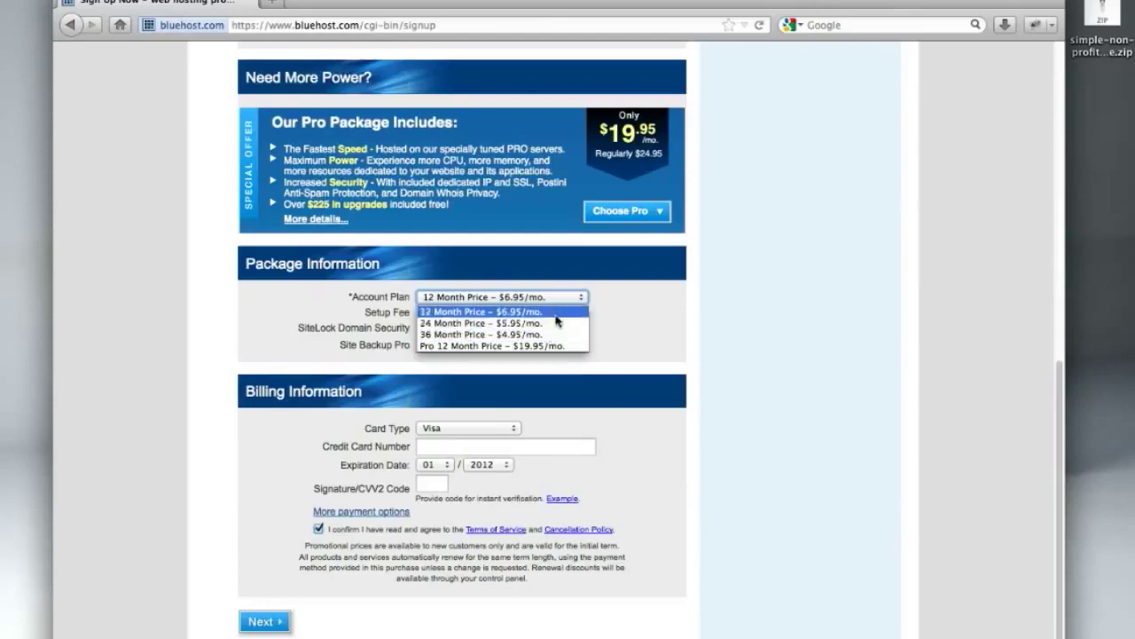
{"action": "left_click", "coordinate": [559, 312]}
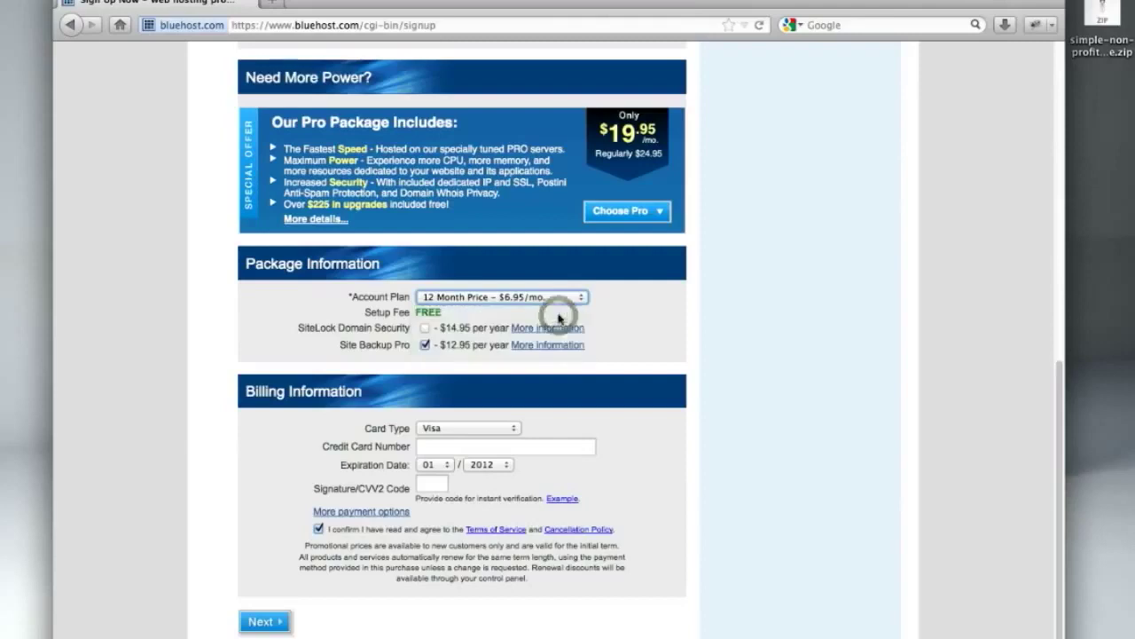
{"action": "scroll", "coordinate": [660, 430], "scroll_direction": "down", "scroll_amount": 1}
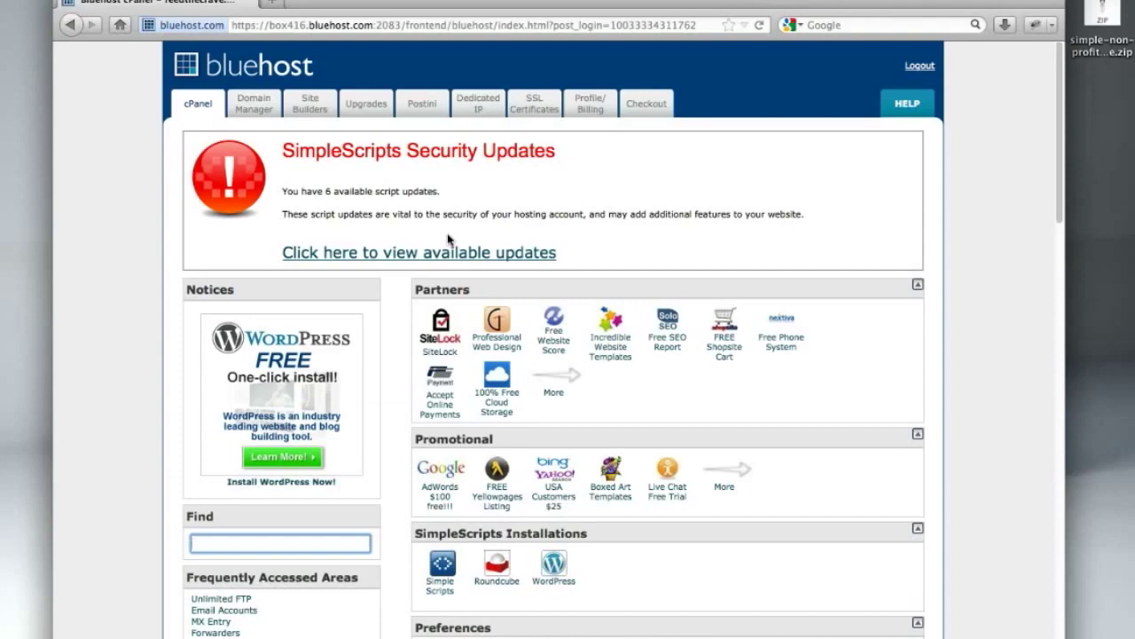
Open the WordPress installer from the hosting control panel's SimpleScripts installations and start installing a brand new version.
{"action": "scroll", "coordinate": [449, 239], "scroll_direction": "down", "scroll_amount": 10}
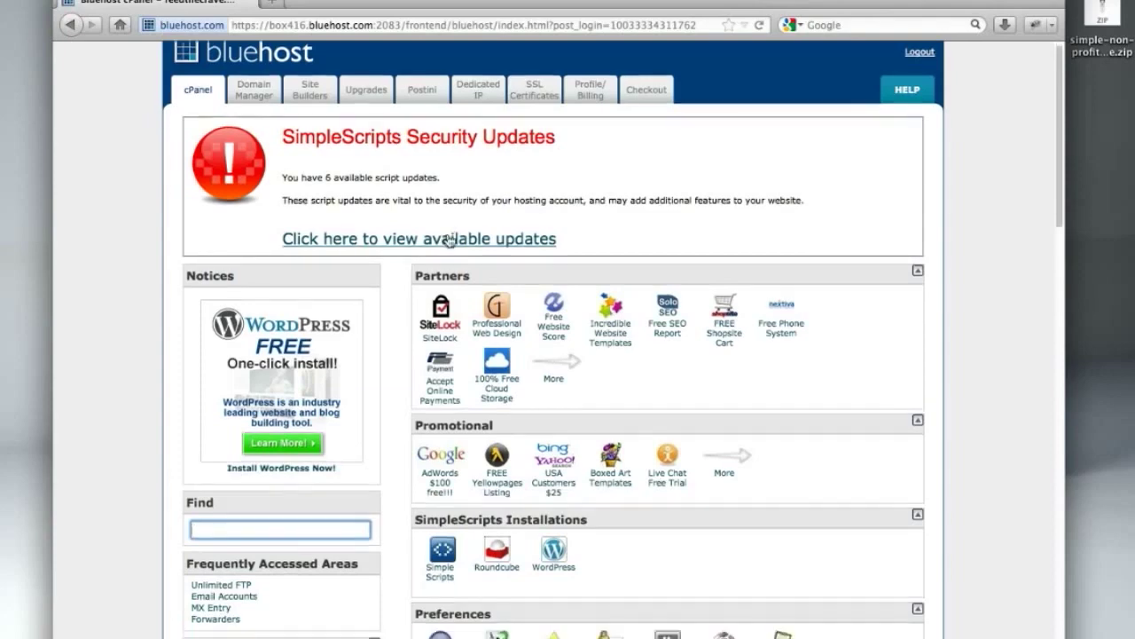
{"action": "left_click", "coordinate": [441, 317]}
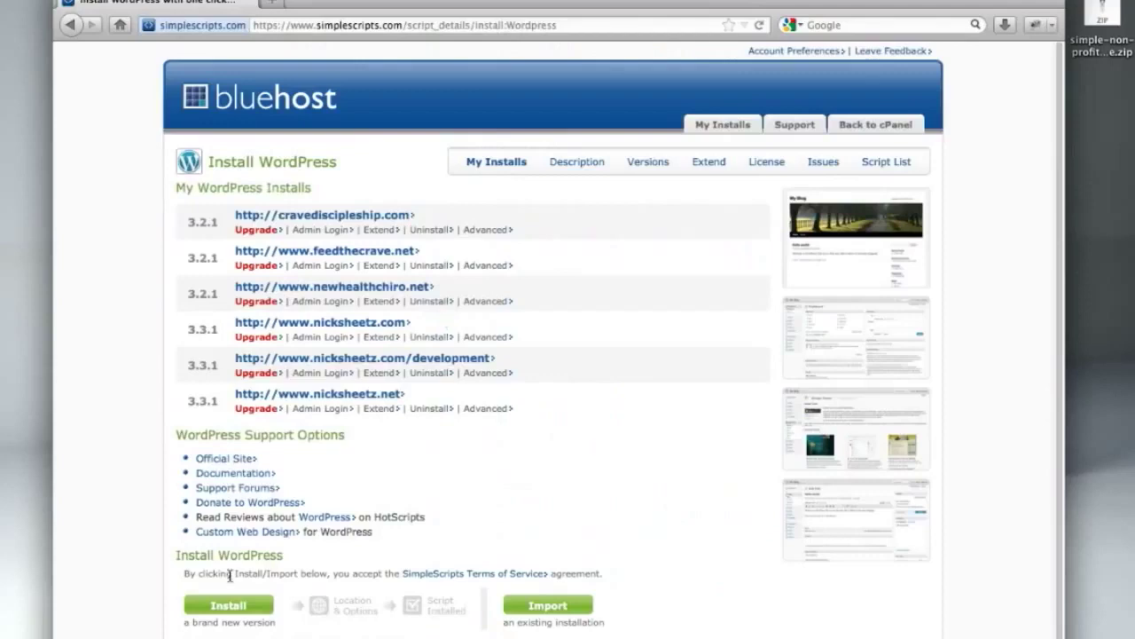
{"action": "left_click", "coordinate": [228, 607]}
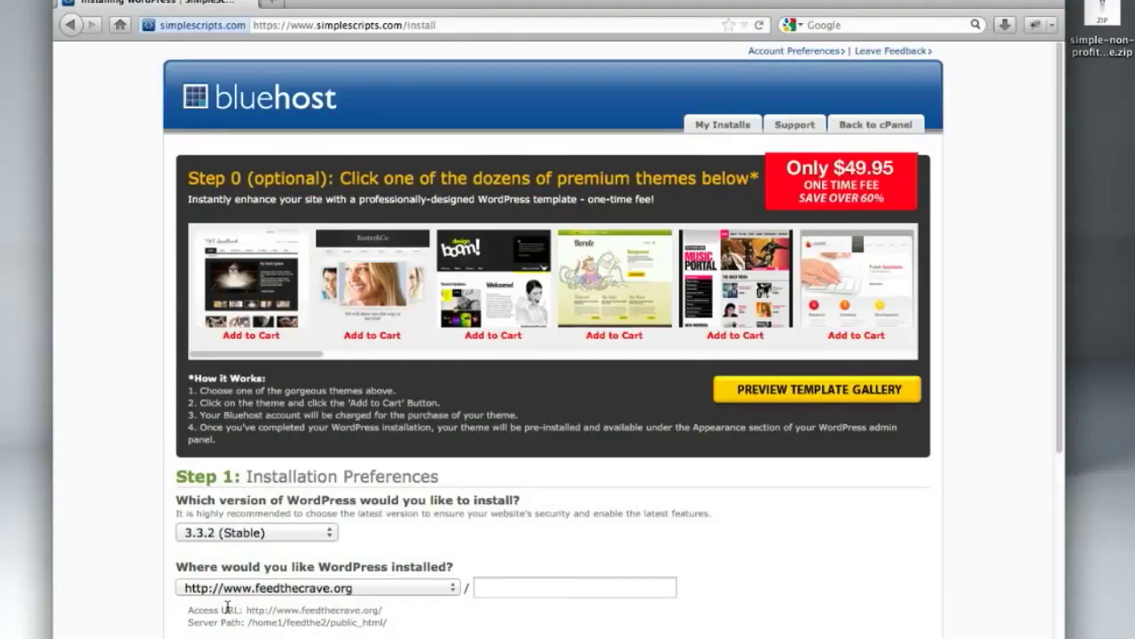
{"action": "scroll", "coordinate": [227, 608], "scroll_direction": "down", "scroll_amount": 5}
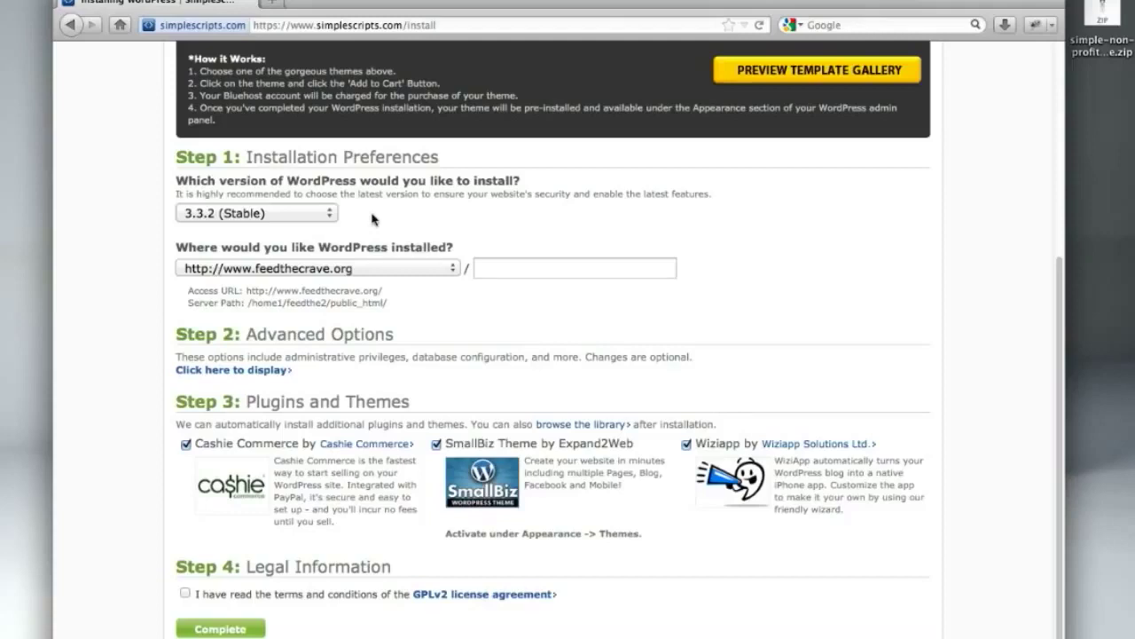
{"action": "left_click", "coordinate": [389, 270]}
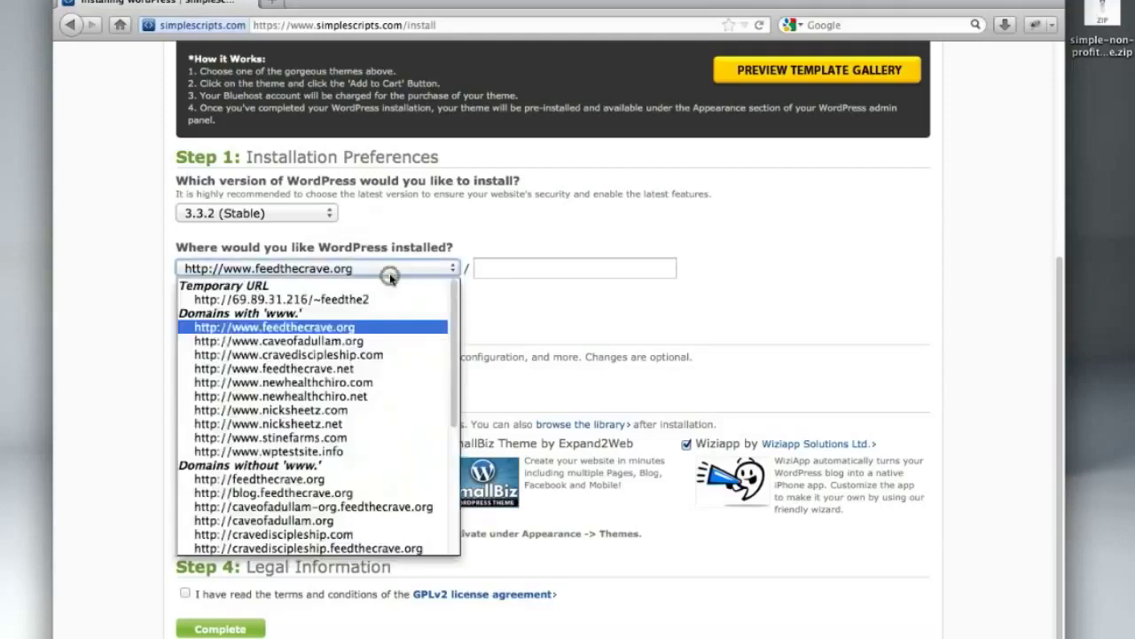
{"action": "left_click", "coordinate": [339, 451]}
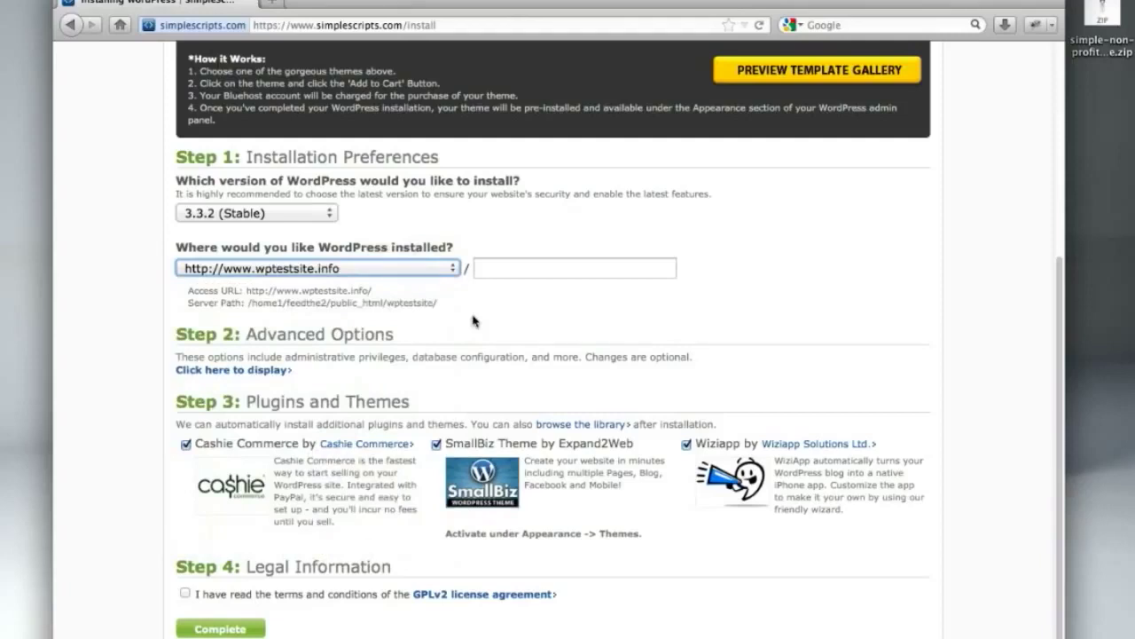
Display the advanced options, name the site My New Site, and enter the administrator password.
{"action": "left_click", "coordinate": [280, 371]}
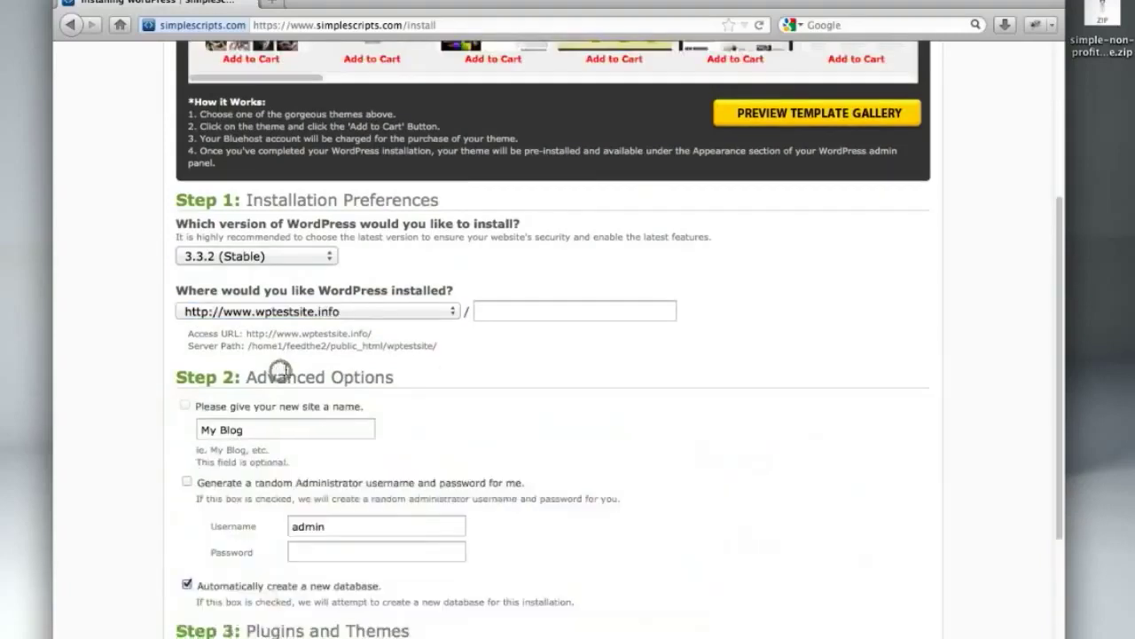
{"action": "double_click", "coordinate": [283, 431]}
{"action": "type", "text": "New Site"}
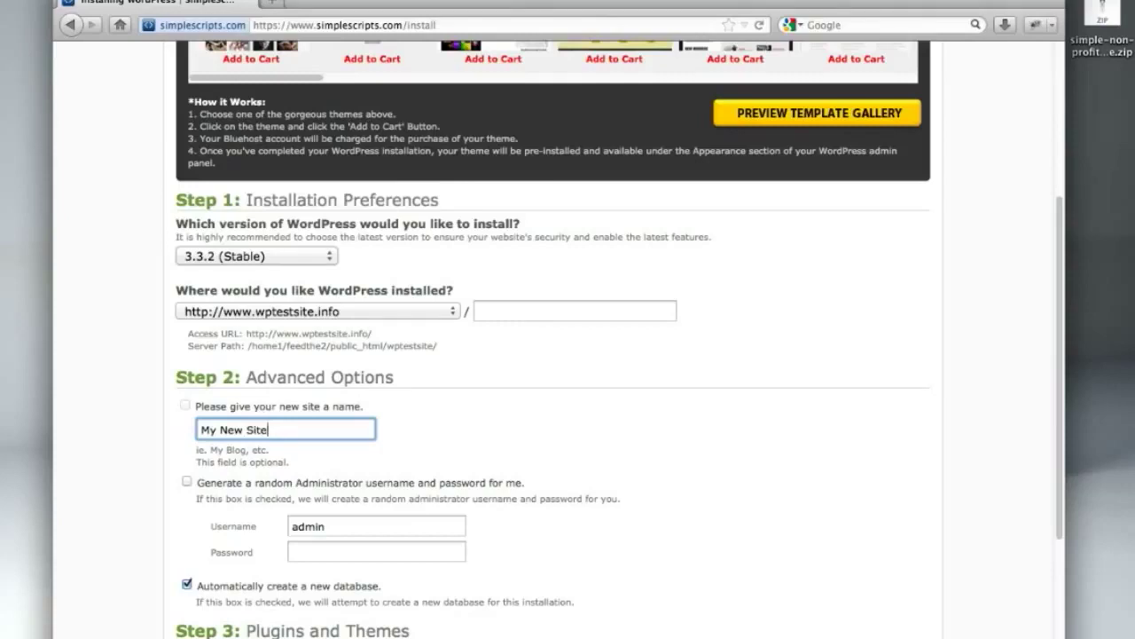
{"action": "left_click", "coordinate": [322, 552]}
{"action": "type", "text": "password"}
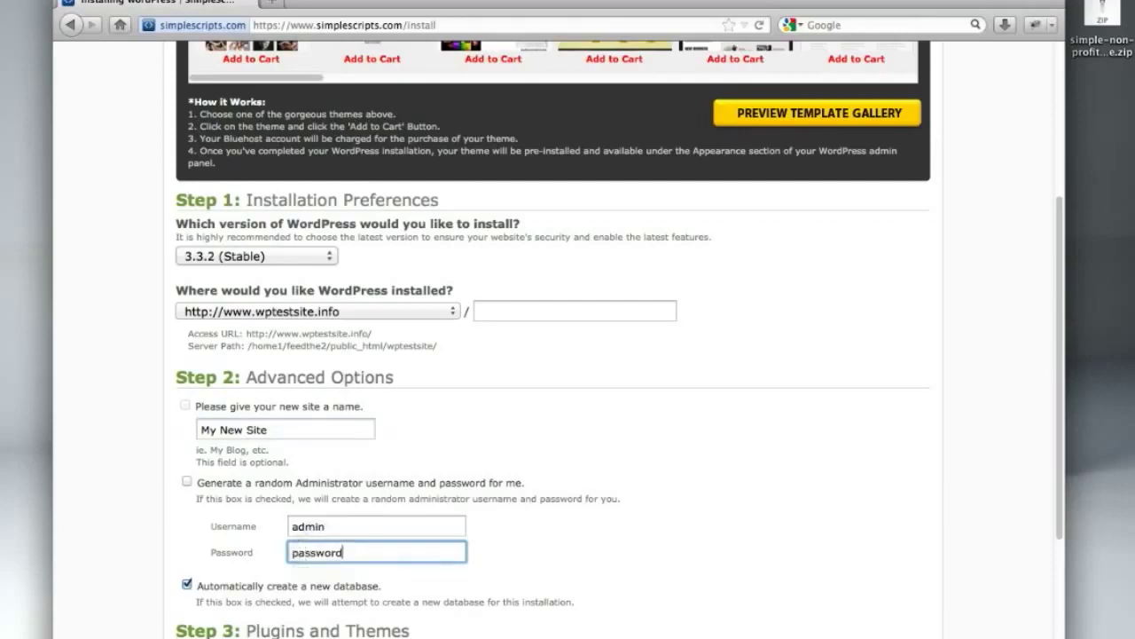
Accept the GPLv2 license agreement and run the WordPress installation.
{"action": "scroll", "coordinate": [568, 355], "scroll_direction": "down", "scroll_amount": 5}
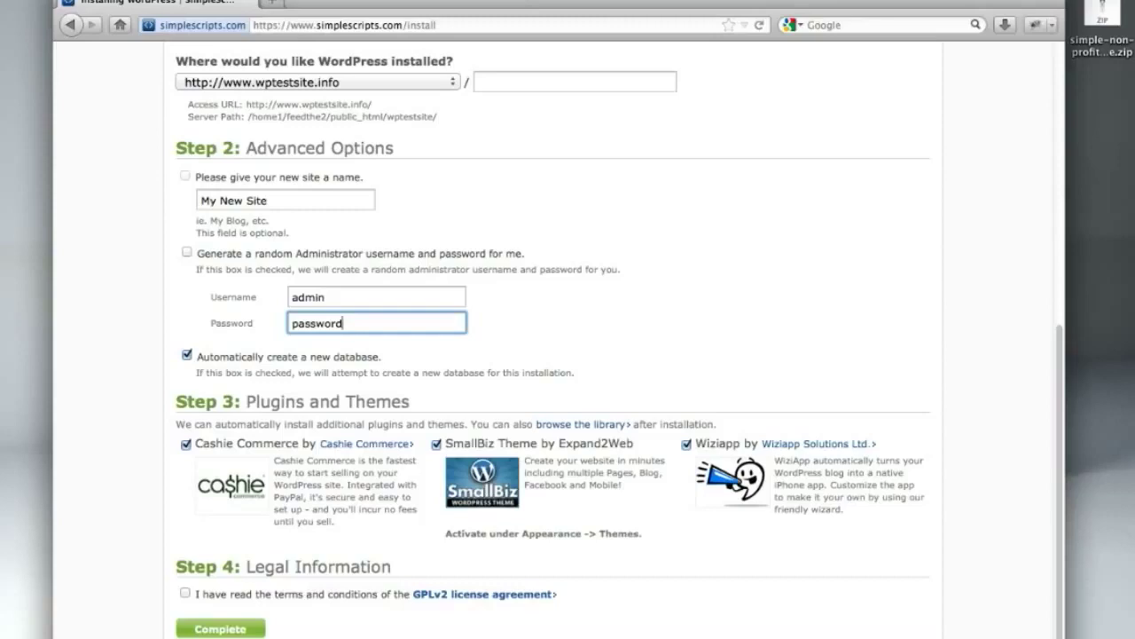
{"action": "left_click", "coordinate": [184, 592]}
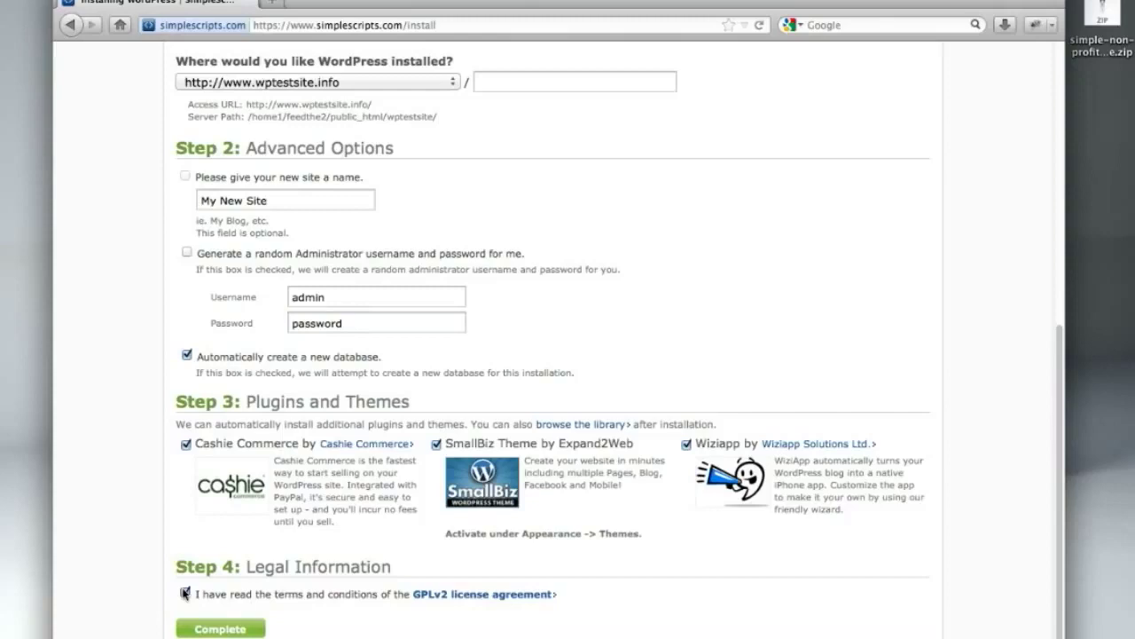
{"action": "left_click", "coordinate": [227, 628]}
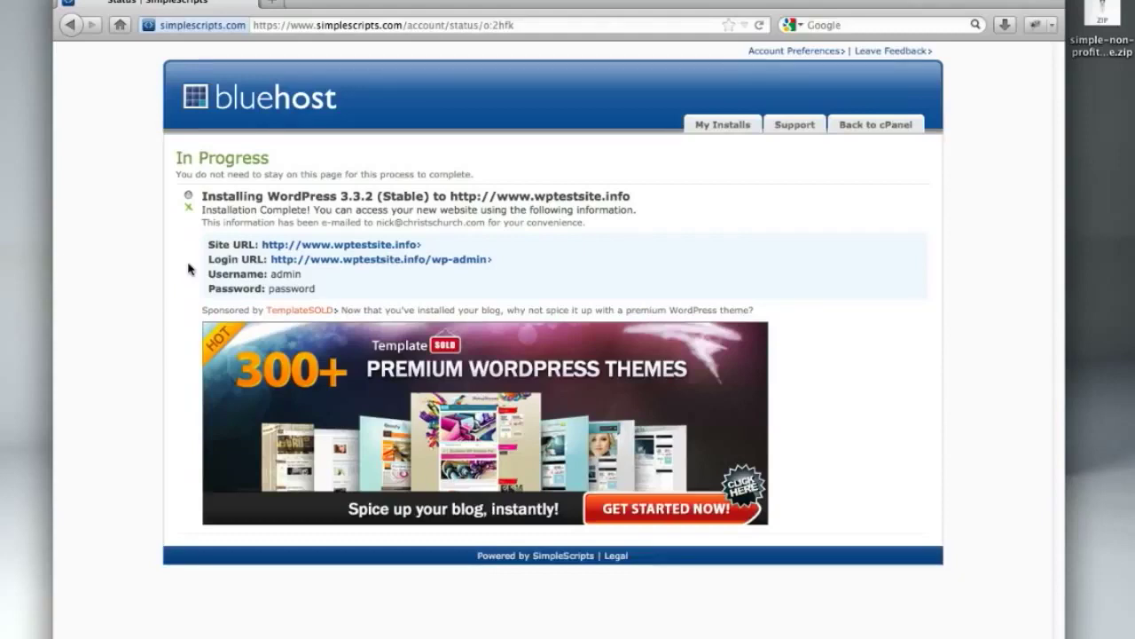
Open the newly installed site from its site URL and look over its front page.
{"action": "left_click", "coordinate": [348, 245]}
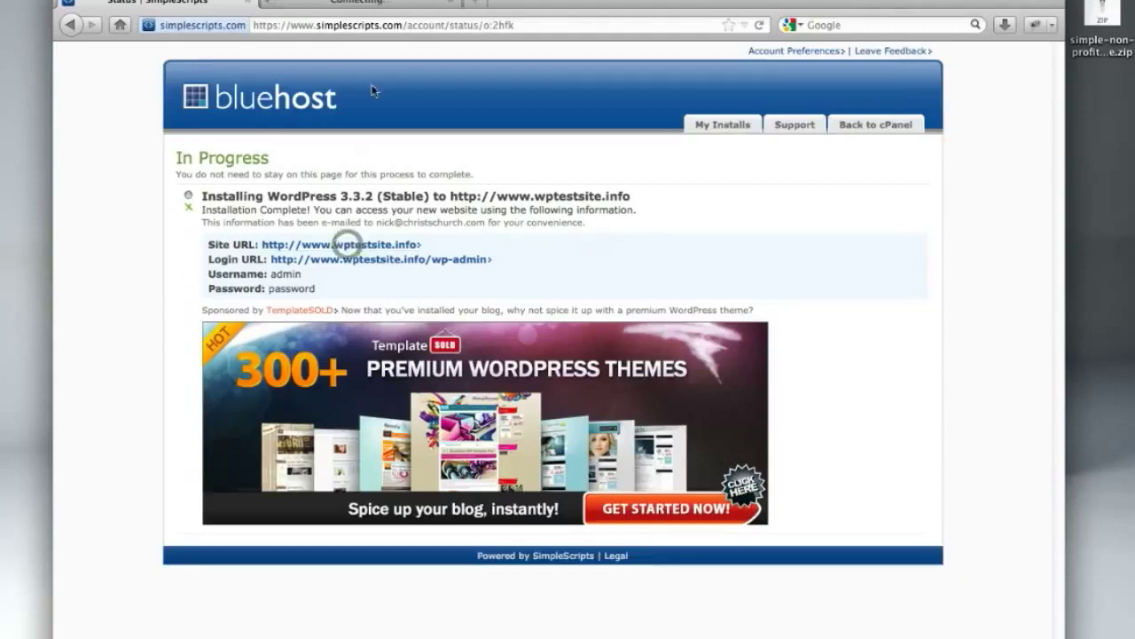
{"action": "left_click", "coordinate": [381, 3]}
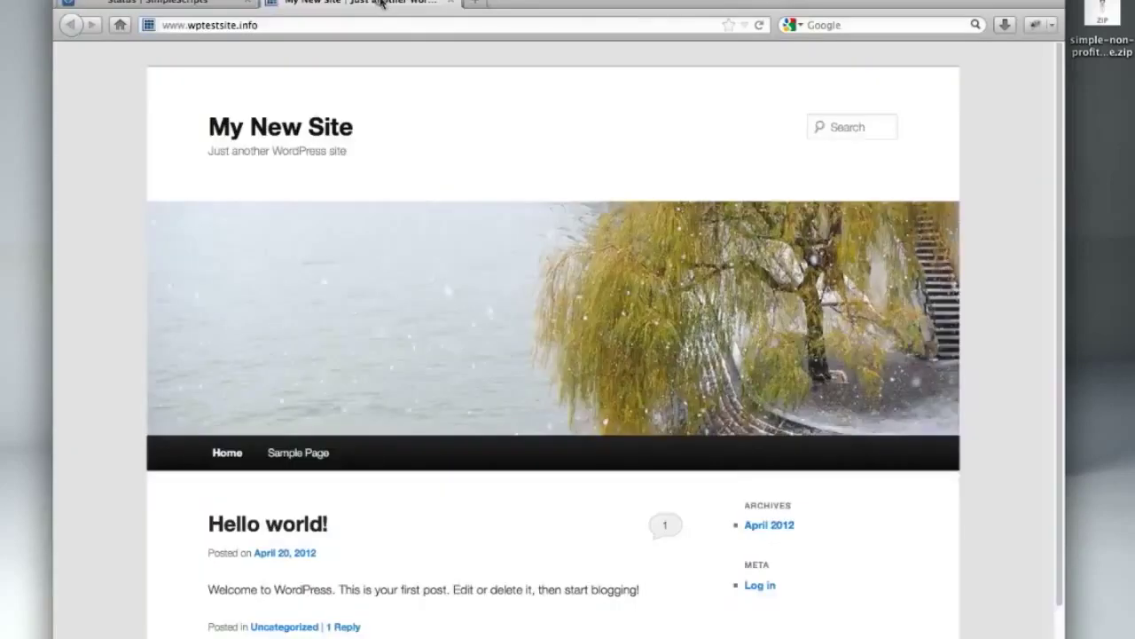
{"action": "scroll", "coordinate": [507, 353], "scroll_direction": "down", "scroll_amount": 2}
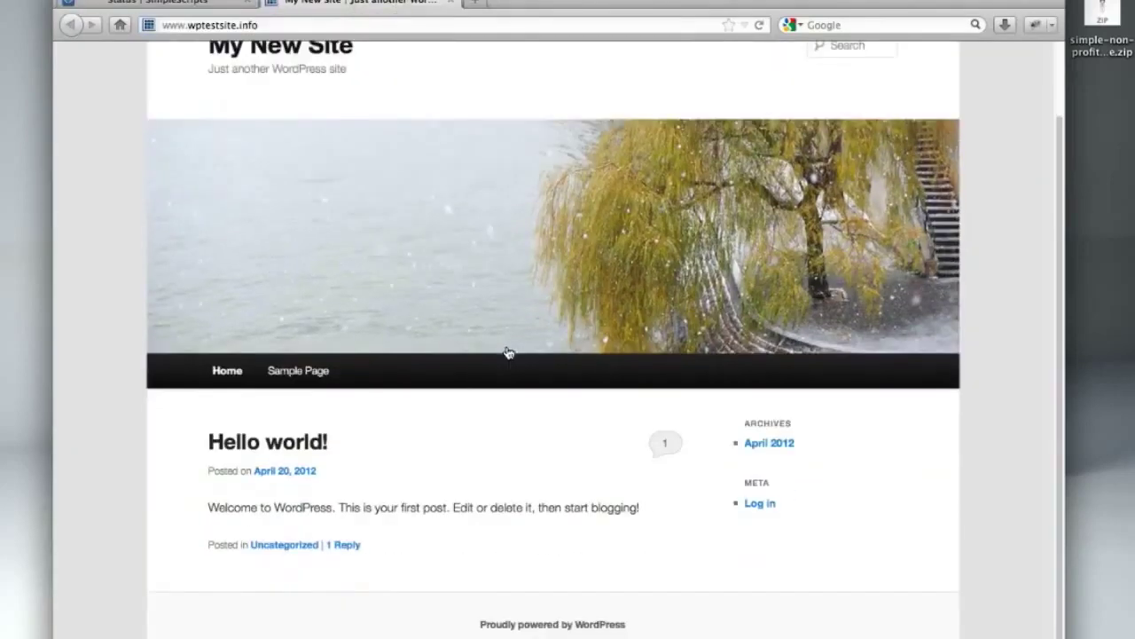
{"action": "scroll", "coordinate": [508, 353], "scroll_direction": "up", "scroll_amount": 2}
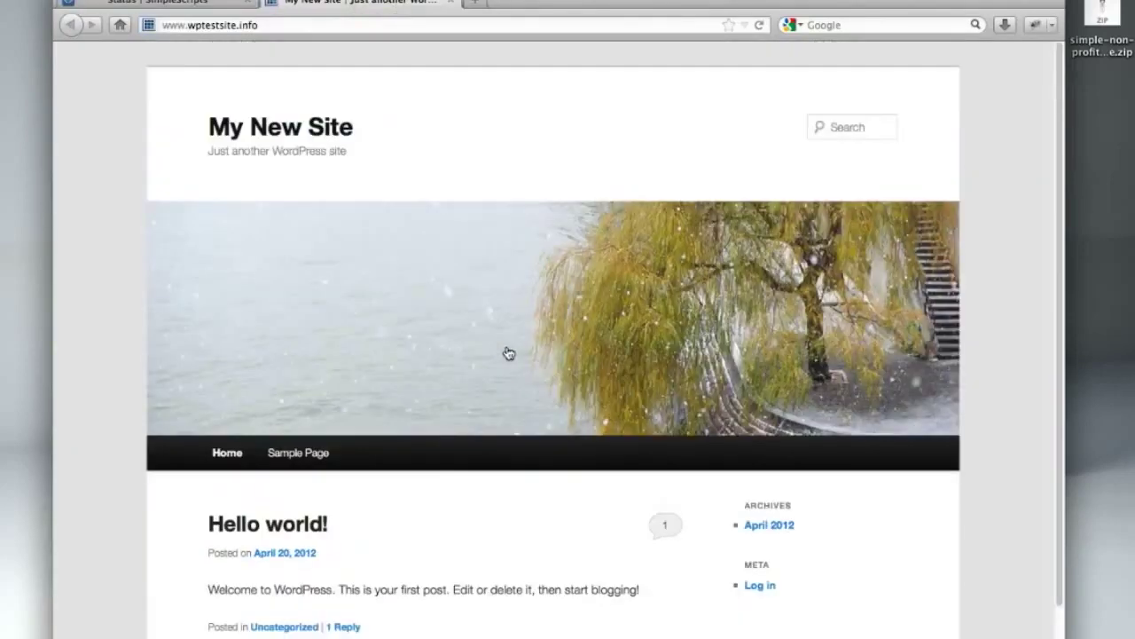
Return to the installation details and open the site's wp-admin login page.
{"action": "left_click", "coordinate": [169, 4]}
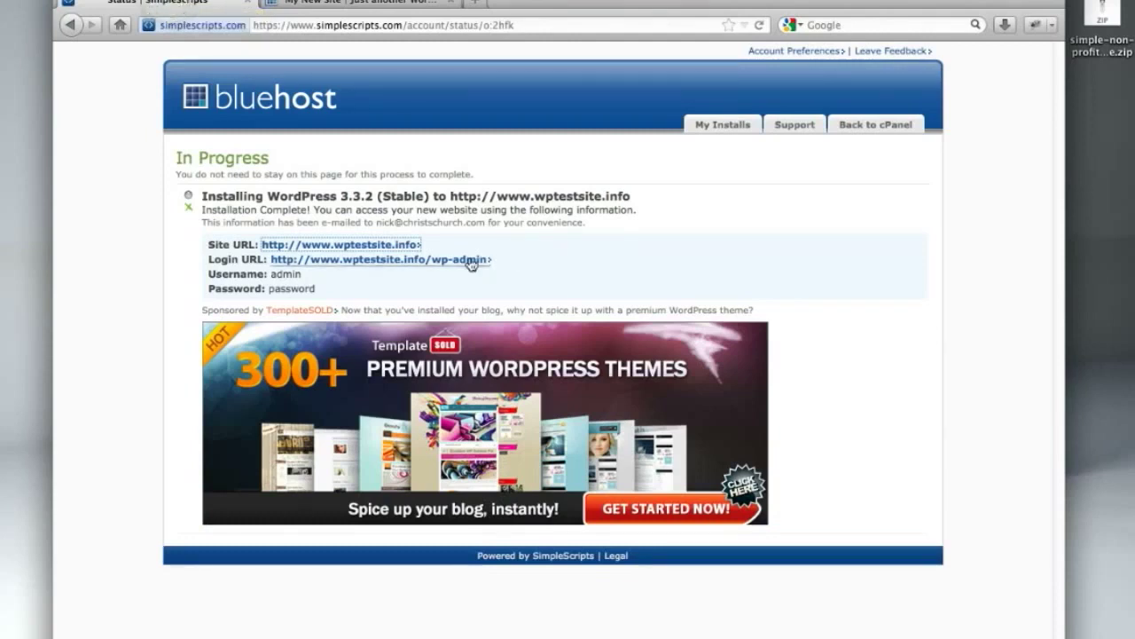
{"action": "left_click", "coordinate": [461, 260]}
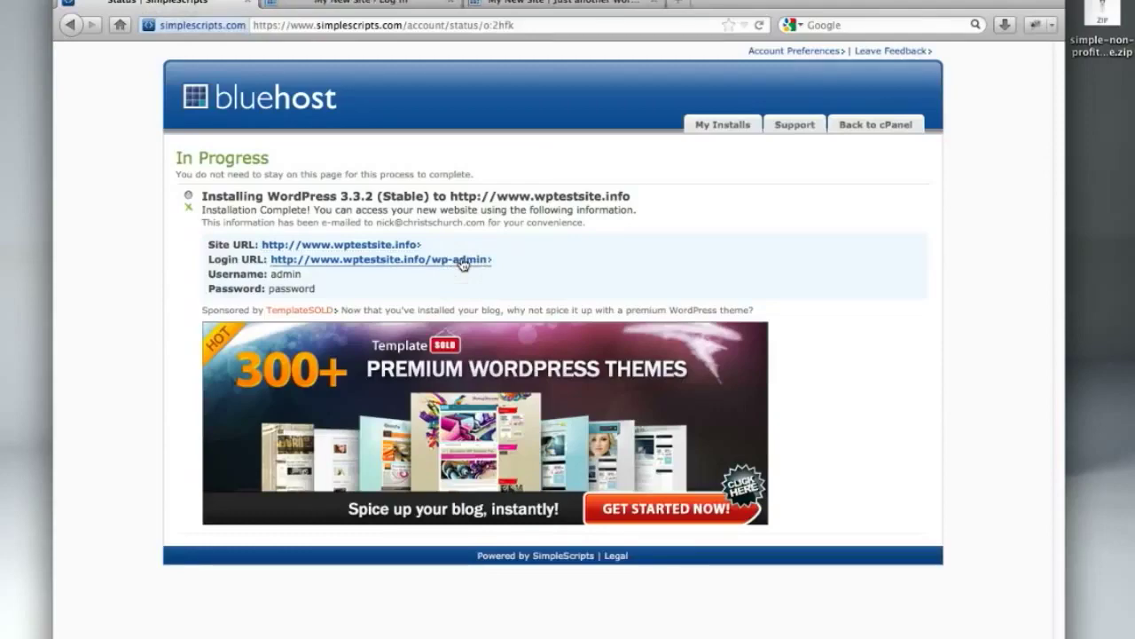
{"action": "left_click", "coordinate": [391, 5]}
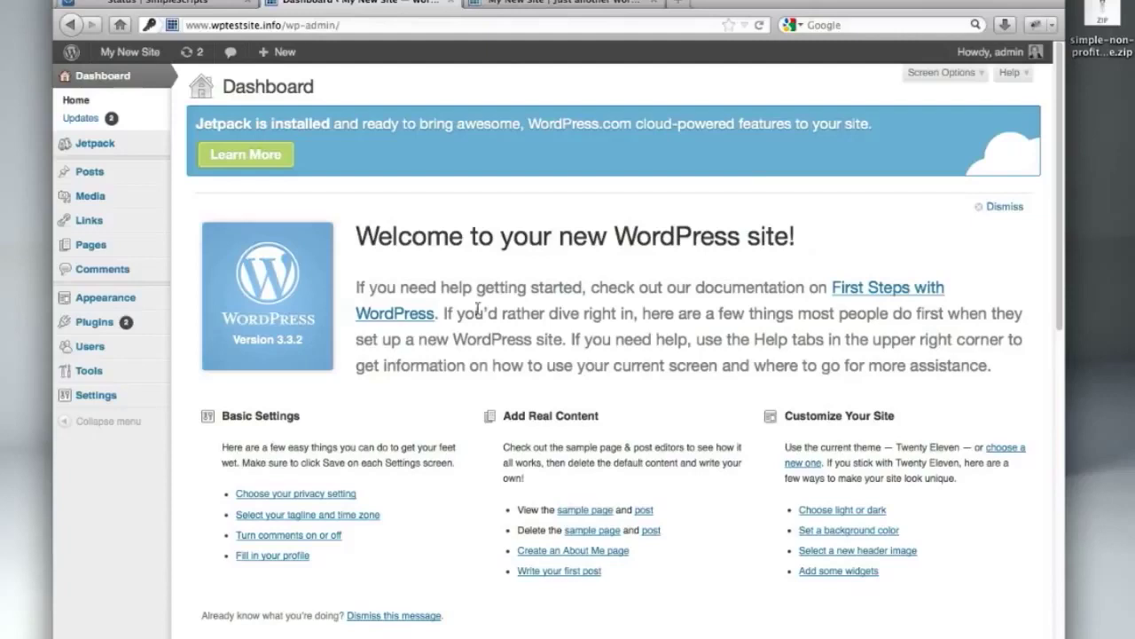
Open the upload form for installing a WordPress theme in .zip format.
{"action": "mouse_move", "coordinate": [146, 308]}
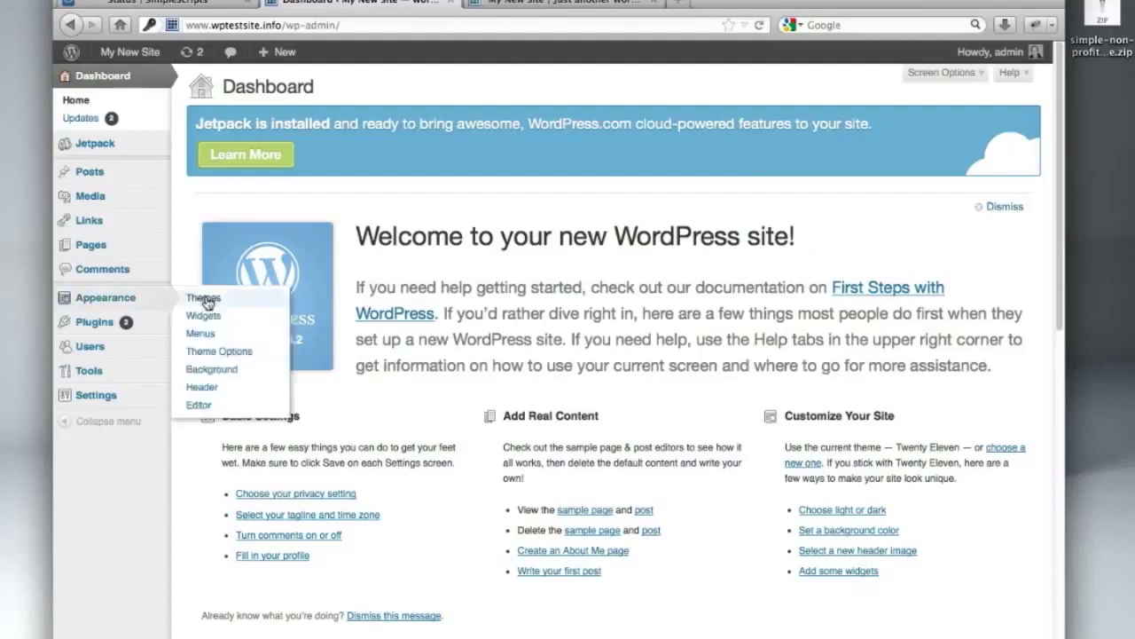
{"action": "left_click", "coordinate": [204, 300]}
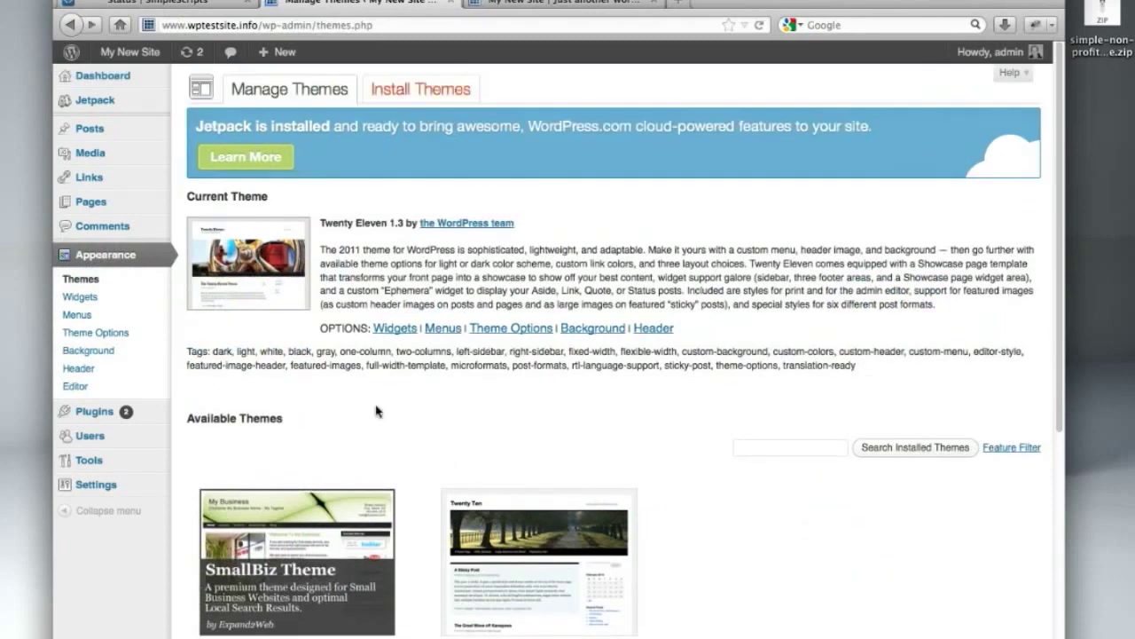
{"action": "left_click", "coordinate": [426, 102]}
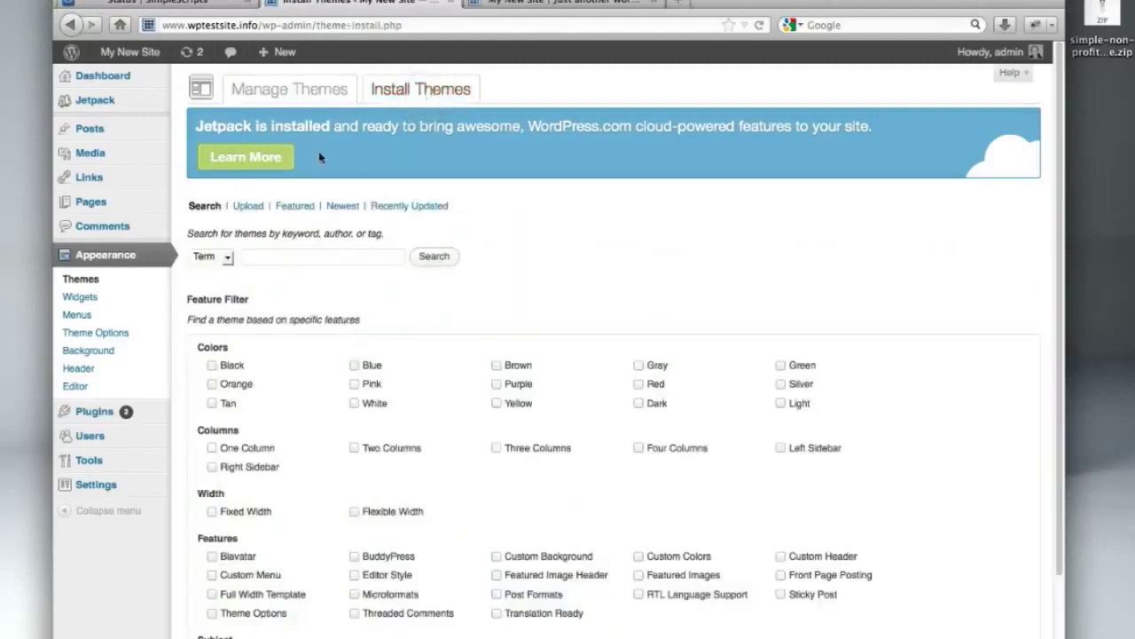
{"action": "left_click", "coordinate": [247, 206]}
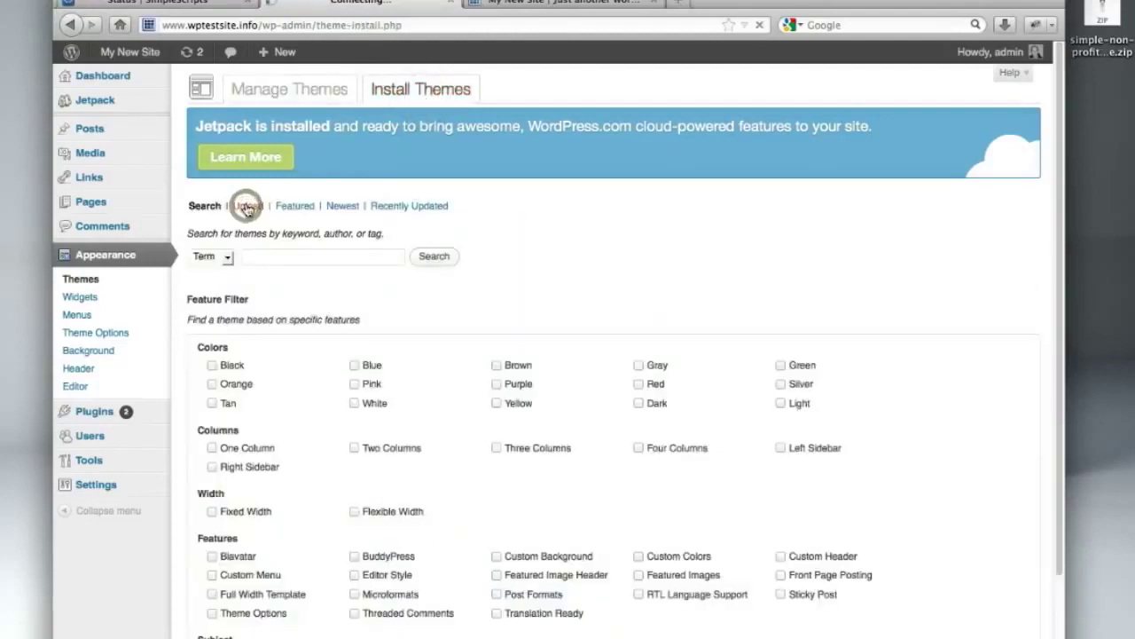
Upload simple-non-profit-theme.zip from the Desktop, install it, and activate the theme.
{"action": "left_click", "coordinate": [351, 293]}
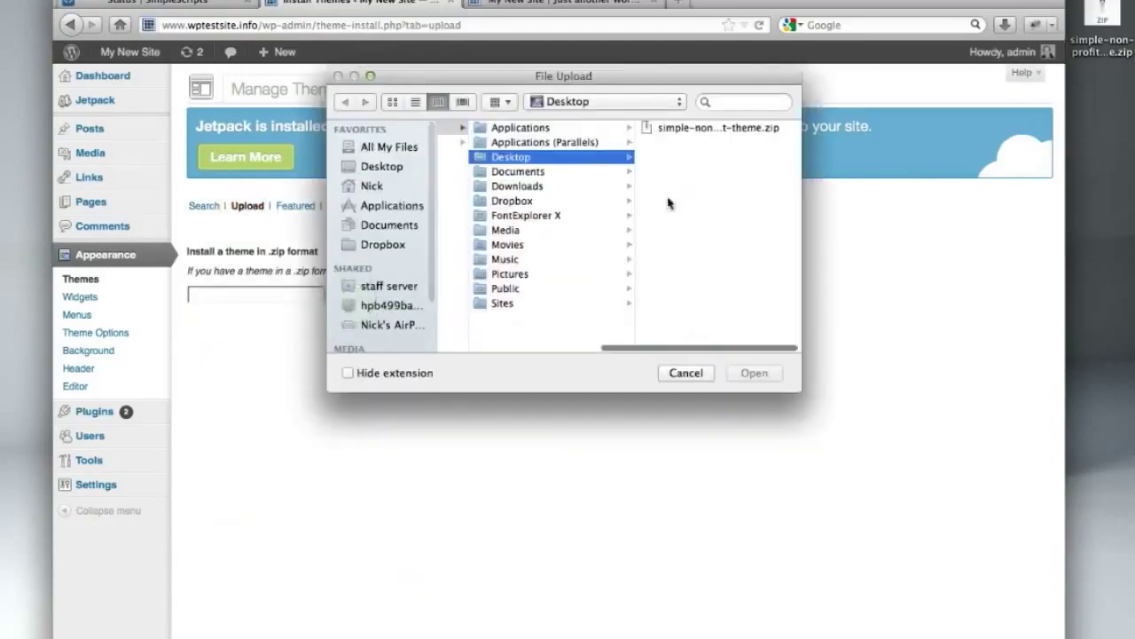
{"action": "left_click", "coordinate": [726, 127]}
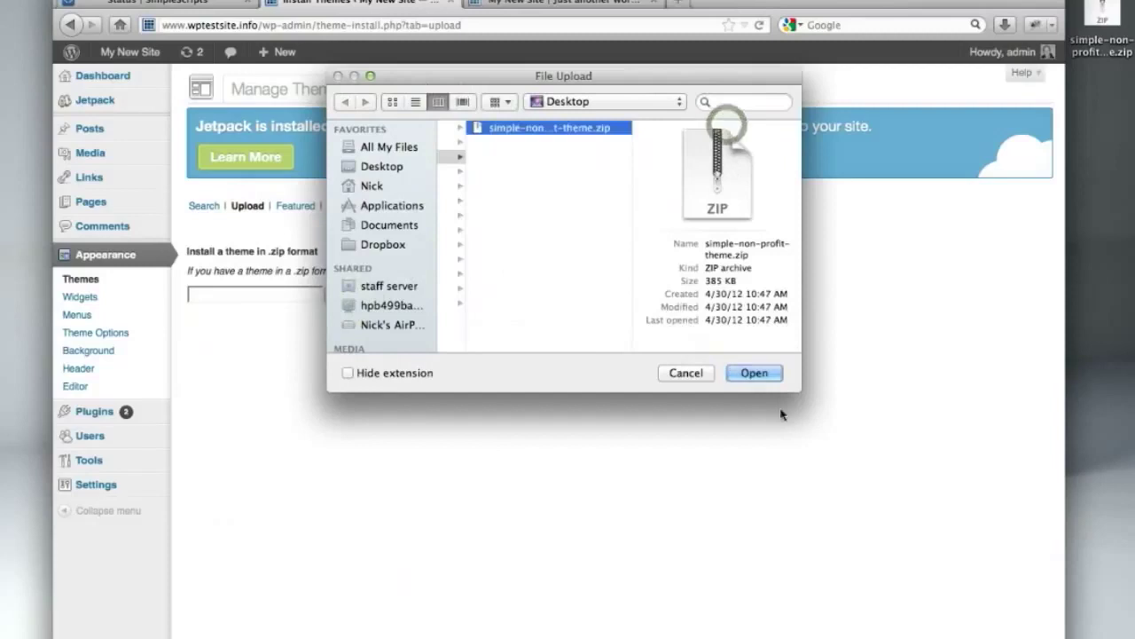
{"action": "left_click", "coordinate": [756, 373]}
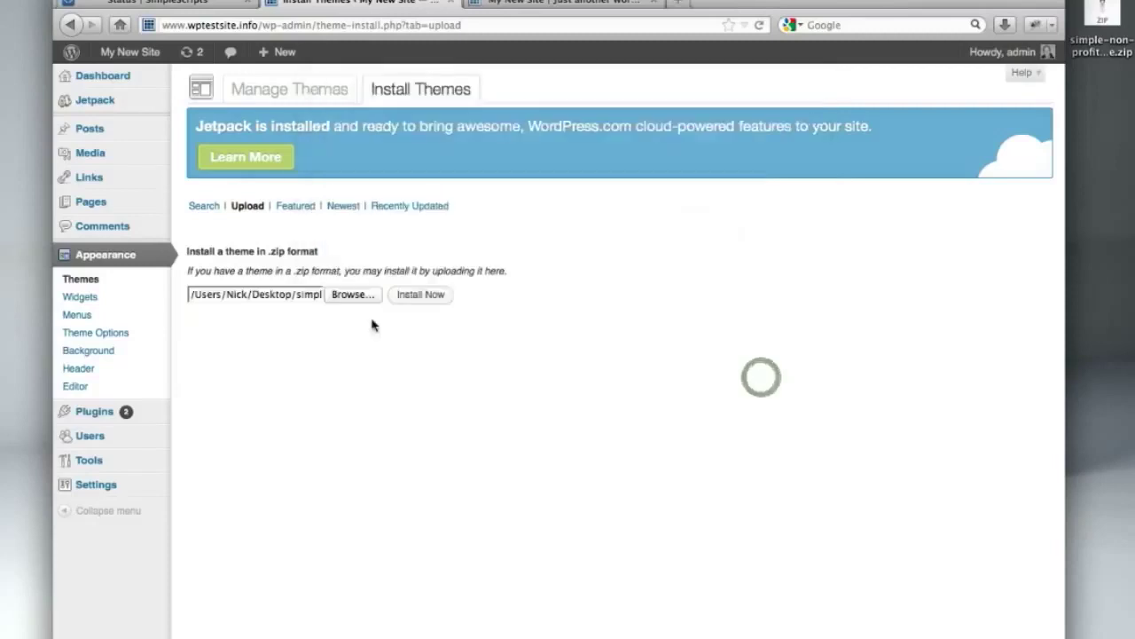
{"action": "left_click", "coordinate": [417, 298]}
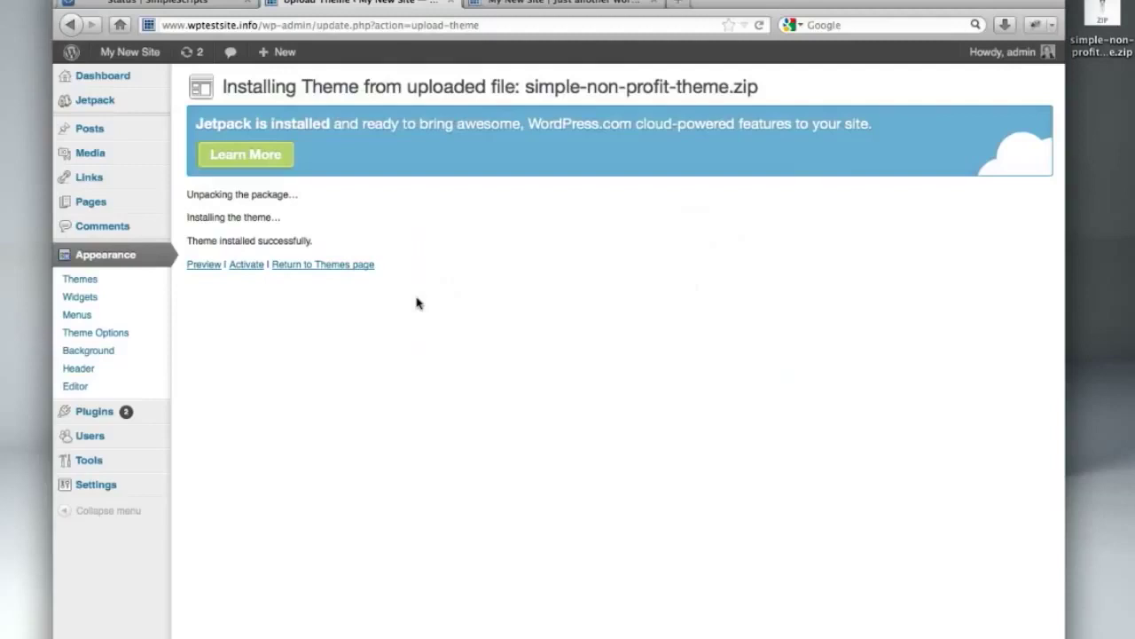
{"action": "left_click", "coordinate": [246, 265]}
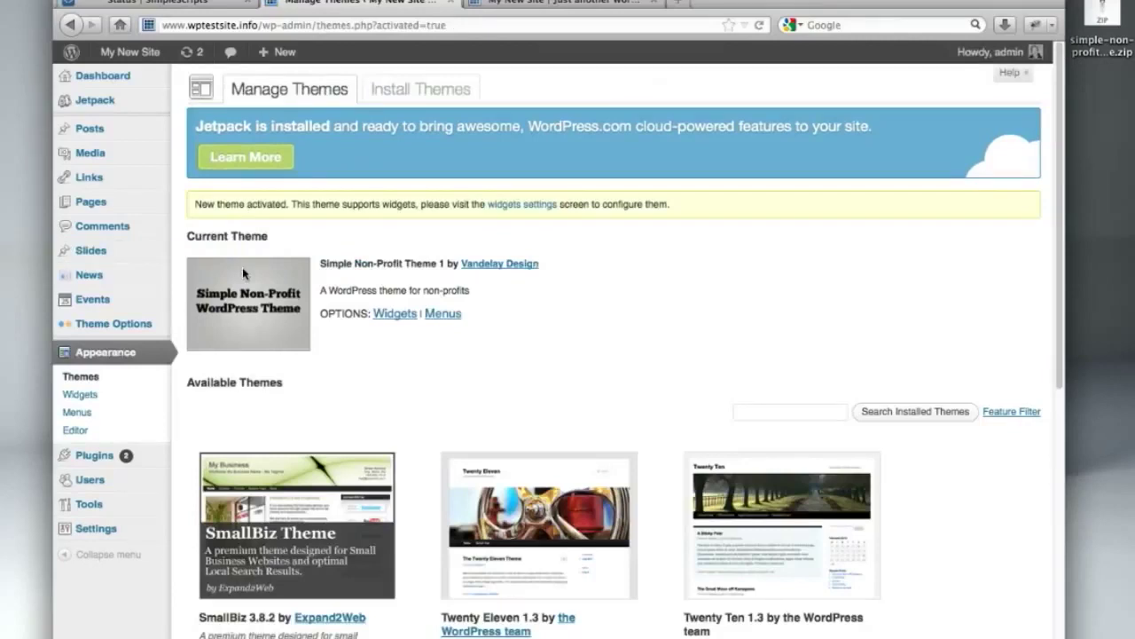
Reload the site's front page to view it with the activated theme.
{"action": "left_click", "coordinate": [541, 2]}
{"action": "left_click", "coordinate": [761, 26]}
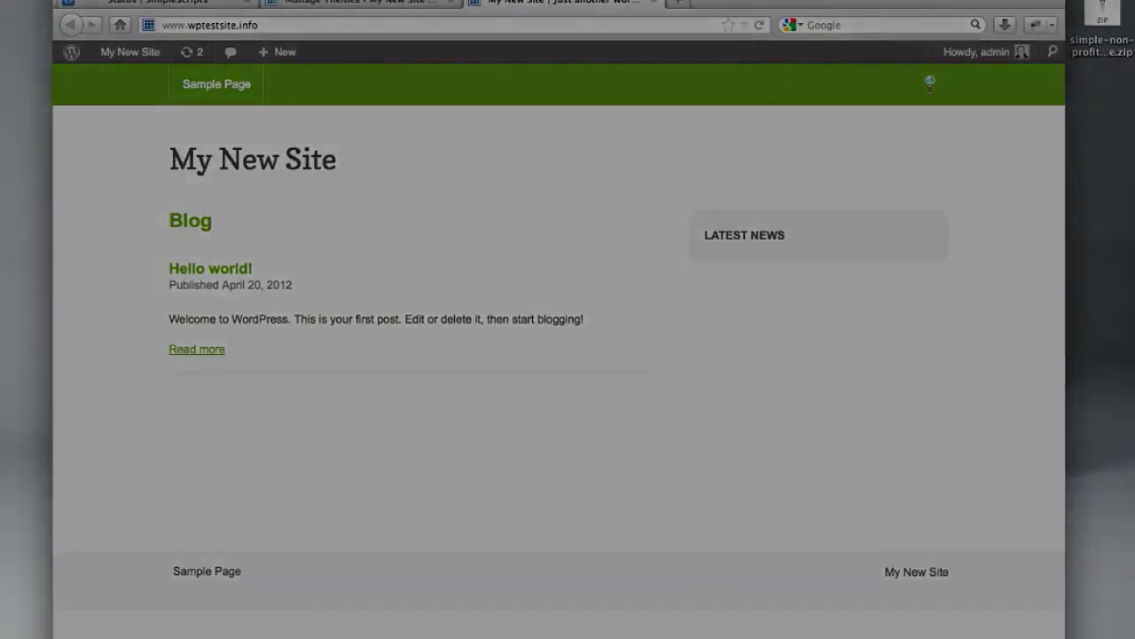
{"action": "left_click", "coordinate": [719, 0]}
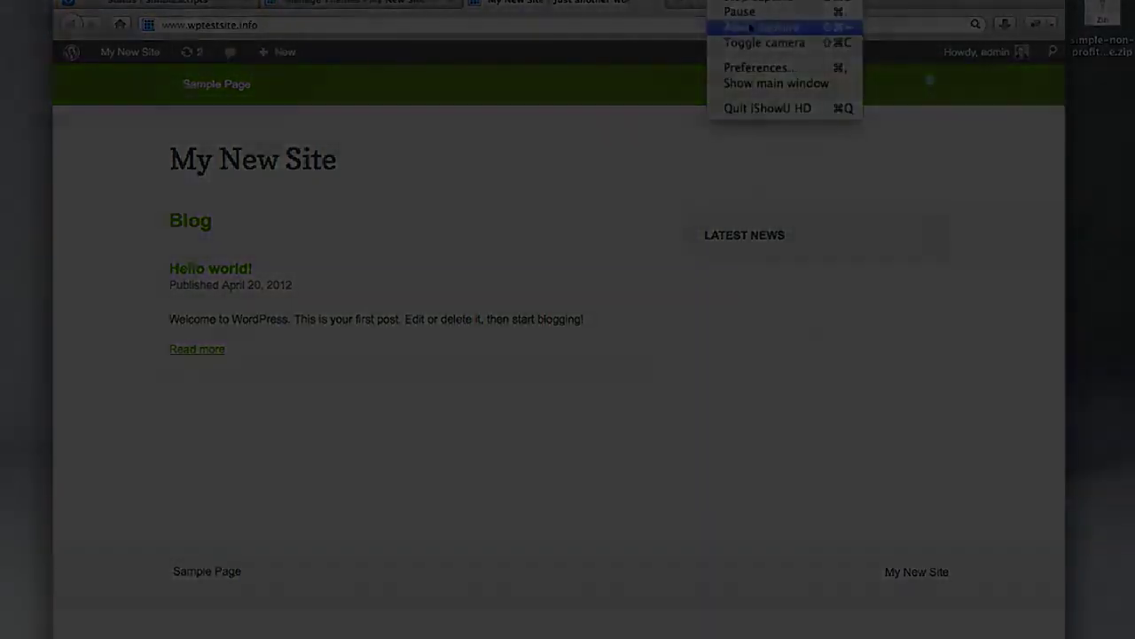